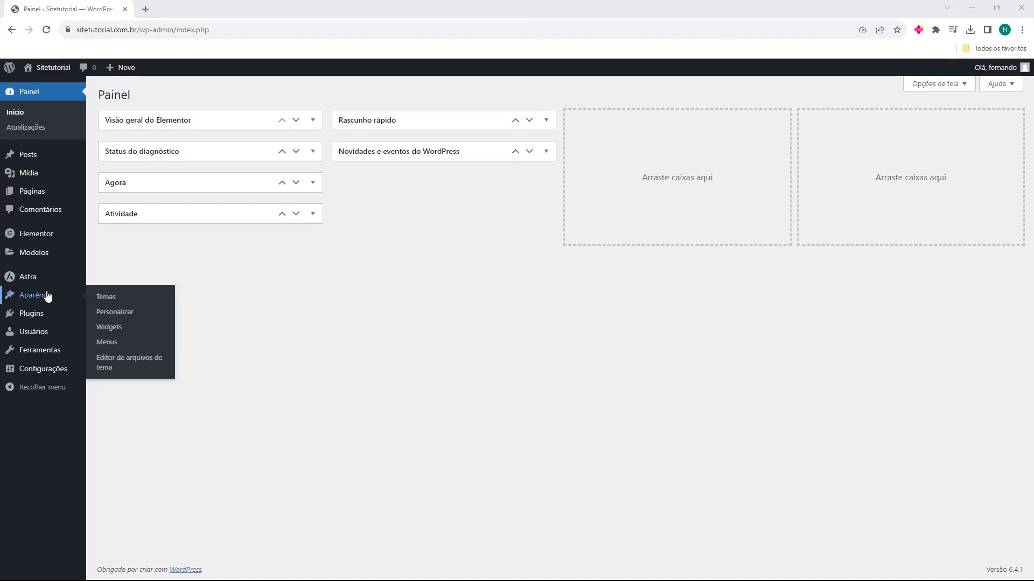
- Go from the installed Plugins list to the Adicionar plugin page and focus the plugin search box
{"action": "mouse_move", "coordinate": [41, 315]}
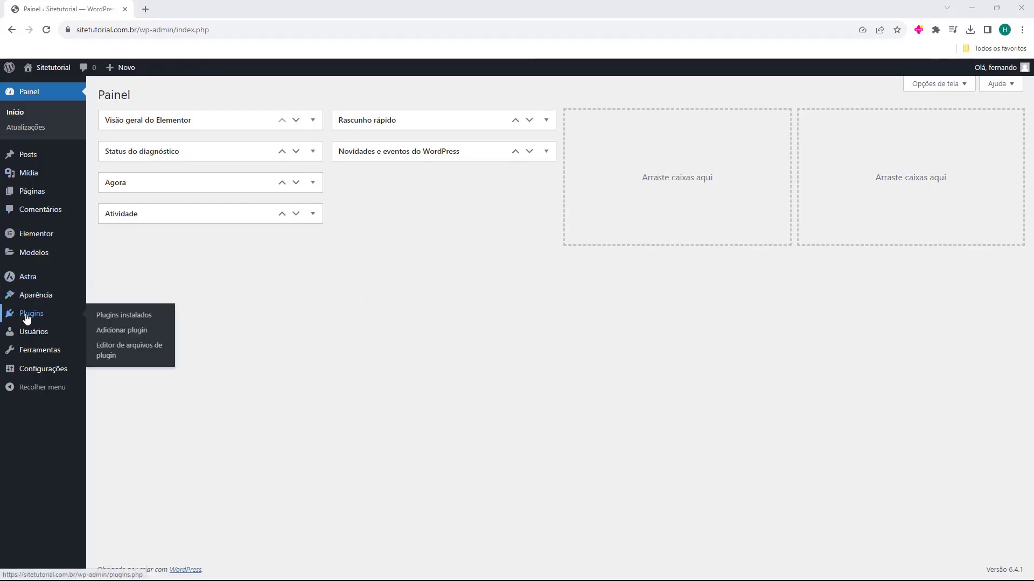
{"action": "left_click", "coordinate": [34, 318]}
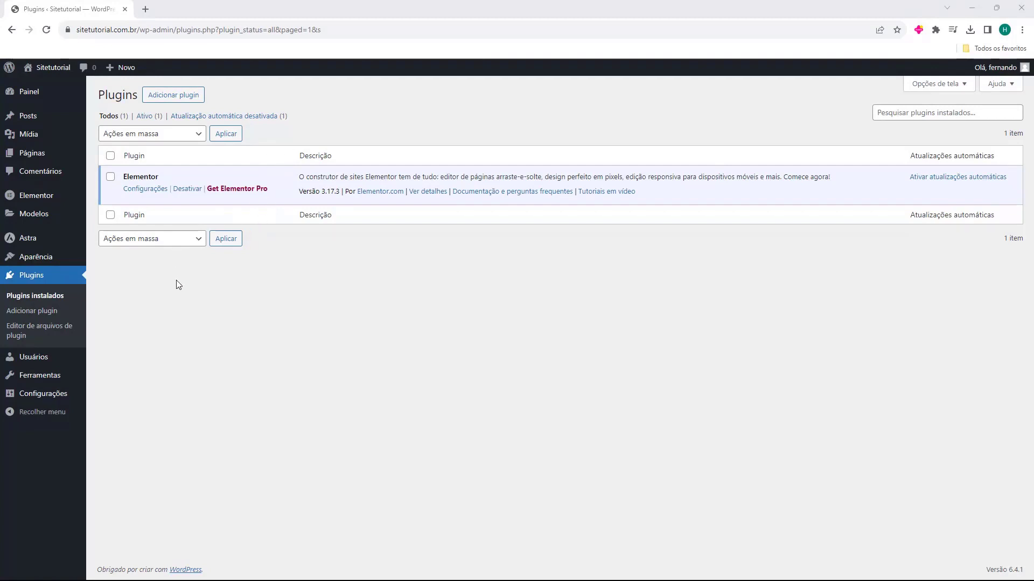
{"action": "left_click", "coordinate": [179, 98]}
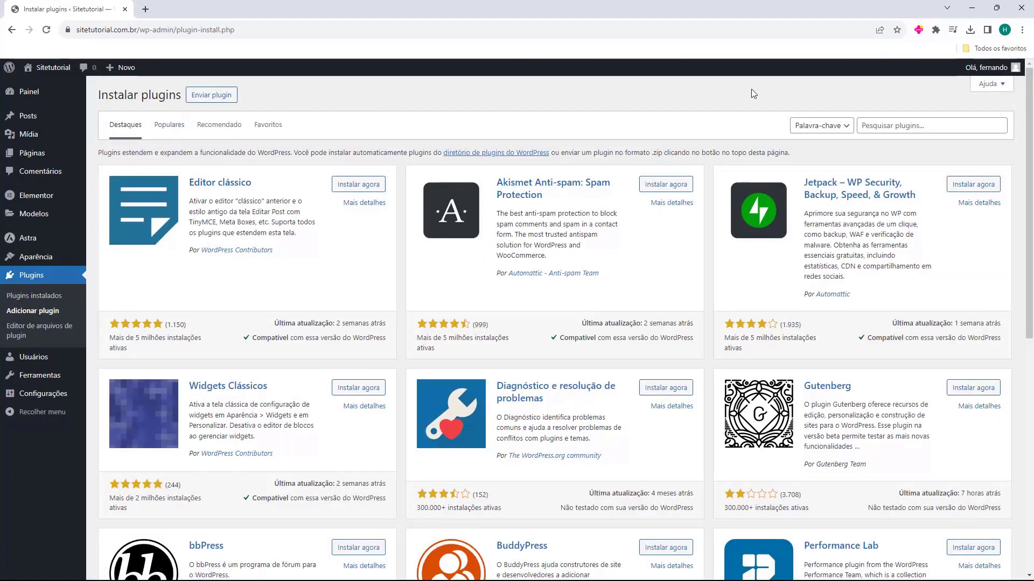
{"action": "left_click", "coordinate": [890, 128]}
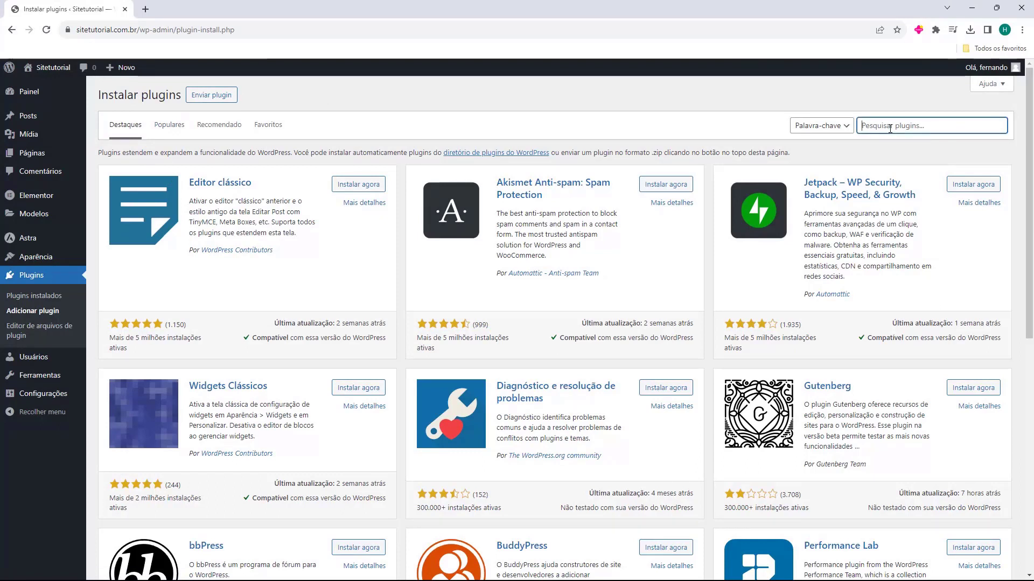
- Search the plugin directory for 'smtp', then install and activate WP Mail SMTP
{"action": "type", "text": "sm"}
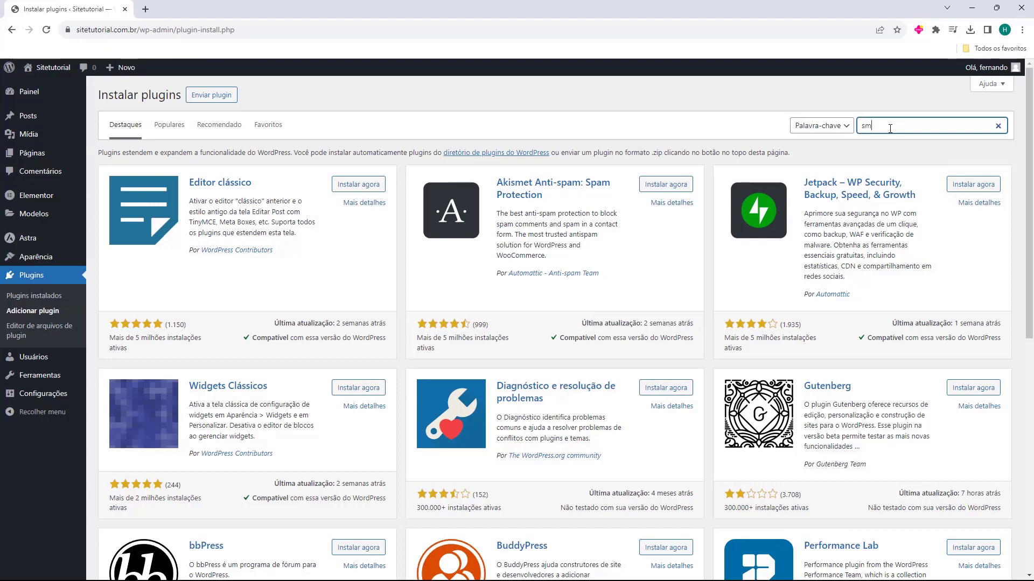
{"action": "type", "text": "tp"}
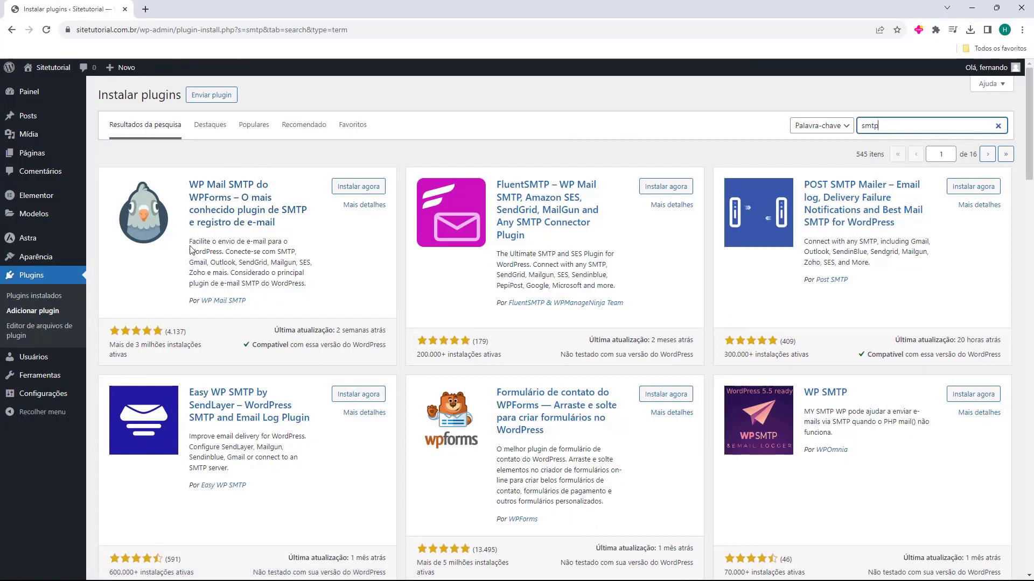
{"action": "left_click", "coordinate": [359, 191]}
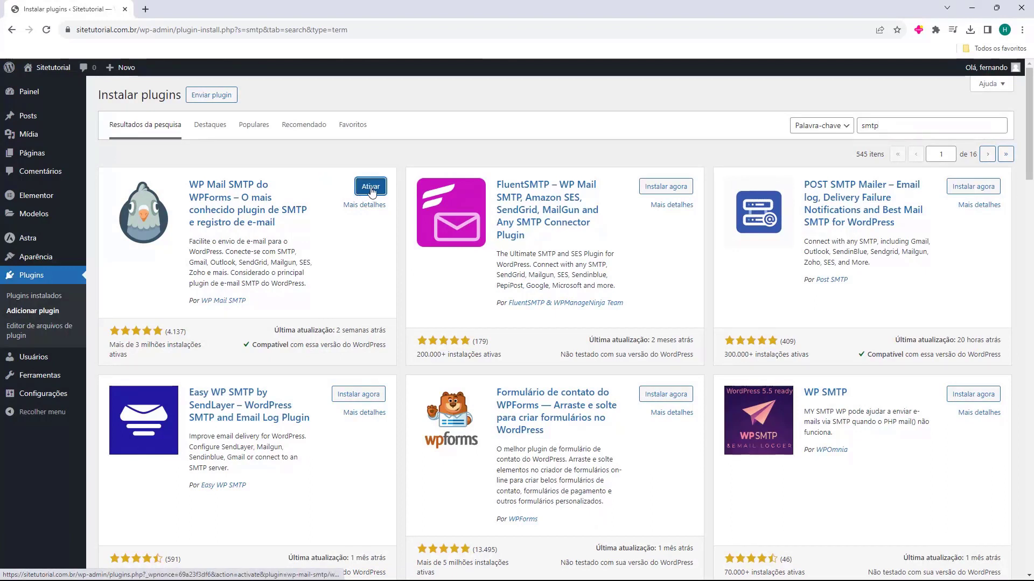
{"action": "left_click", "coordinate": [371, 189]}
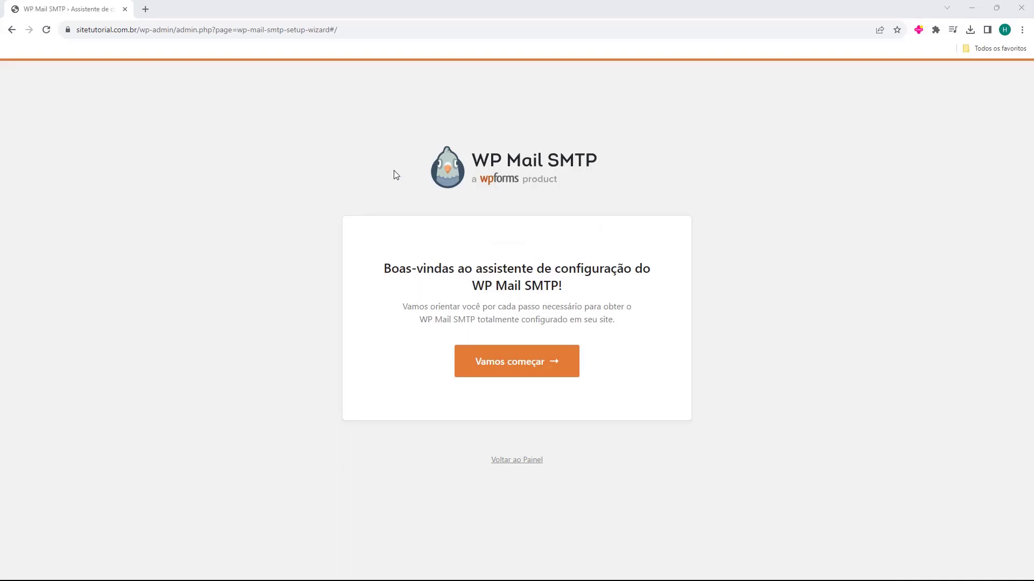
- Start the WP Mail SMTP wizard, choose Outro SMTP as the mailer, and save to continue
{"action": "left_click", "coordinate": [516, 367]}
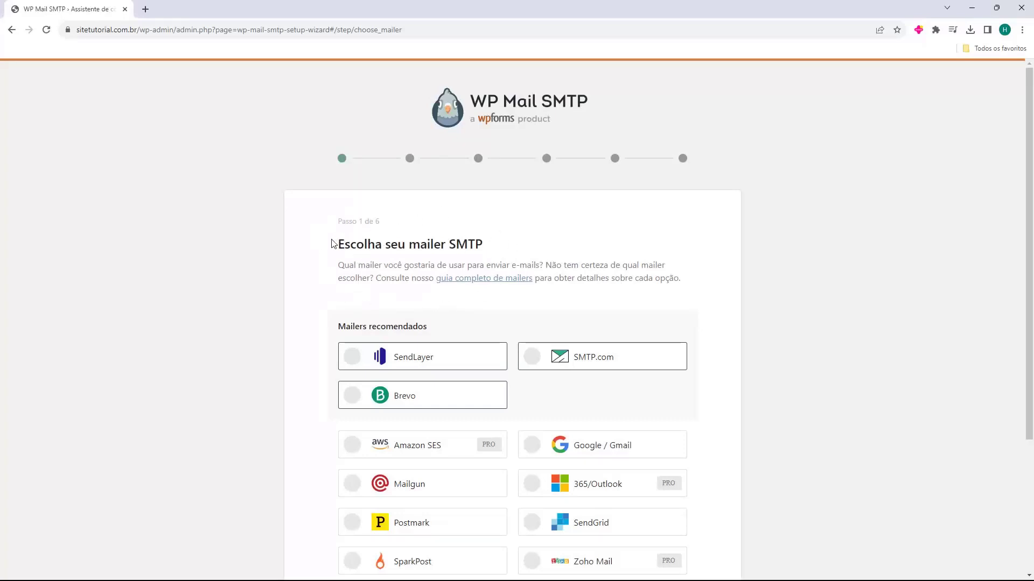
{"action": "scroll", "coordinate": [331, 243], "scroll_direction": "down", "scroll_amount": 4}
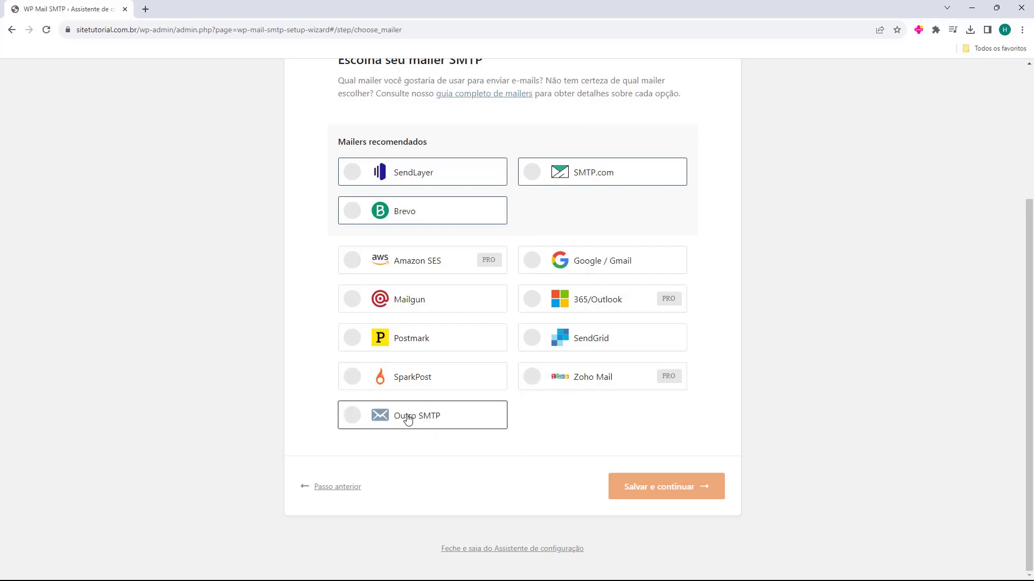
{"action": "left_click", "coordinate": [407, 419]}
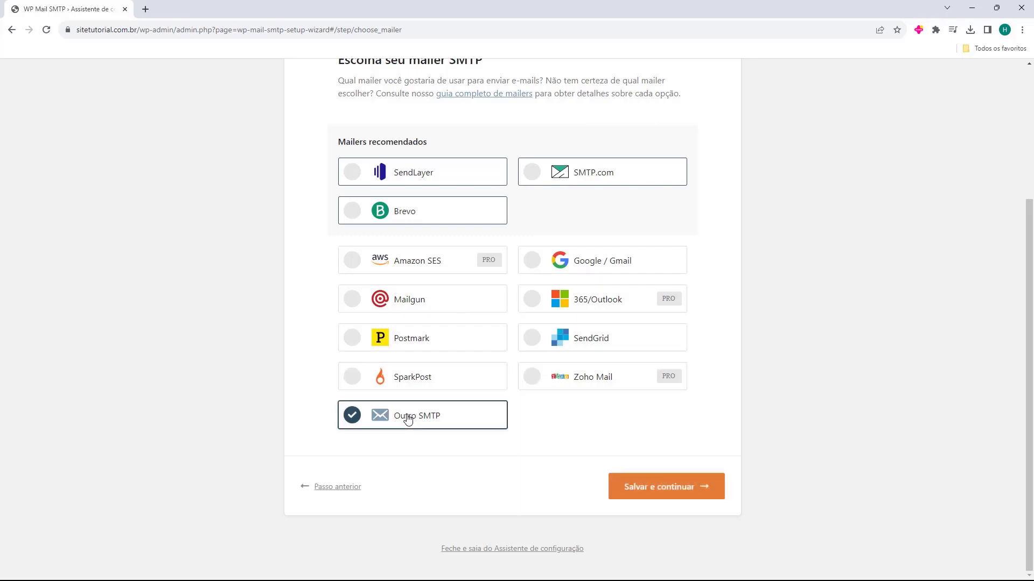
{"action": "left_click", "coordinate": [660, 495]}
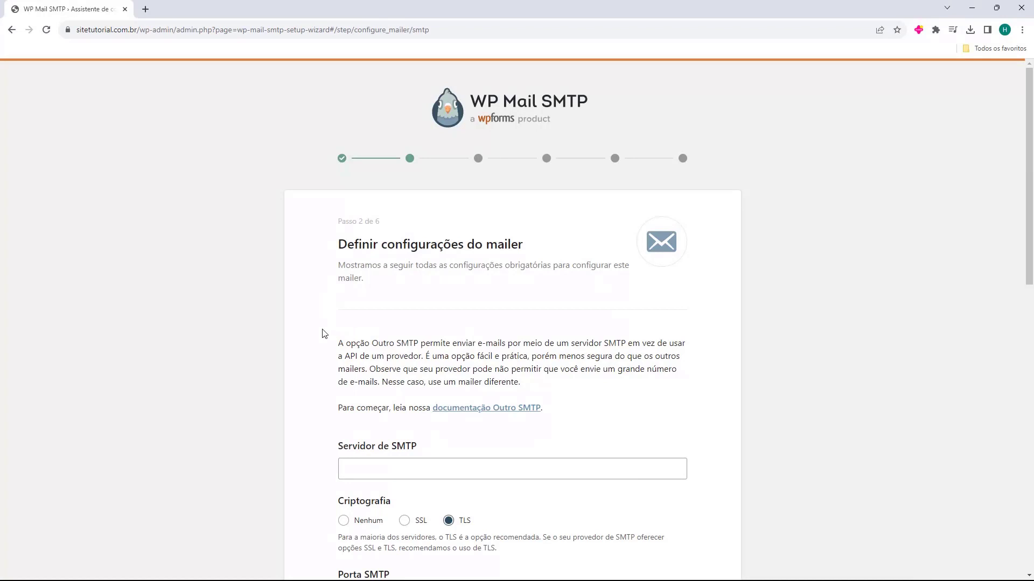
{"action": "scroll", "coordinate": [323, 334], "scroll_direction": "down", "scroll_amount": 2}
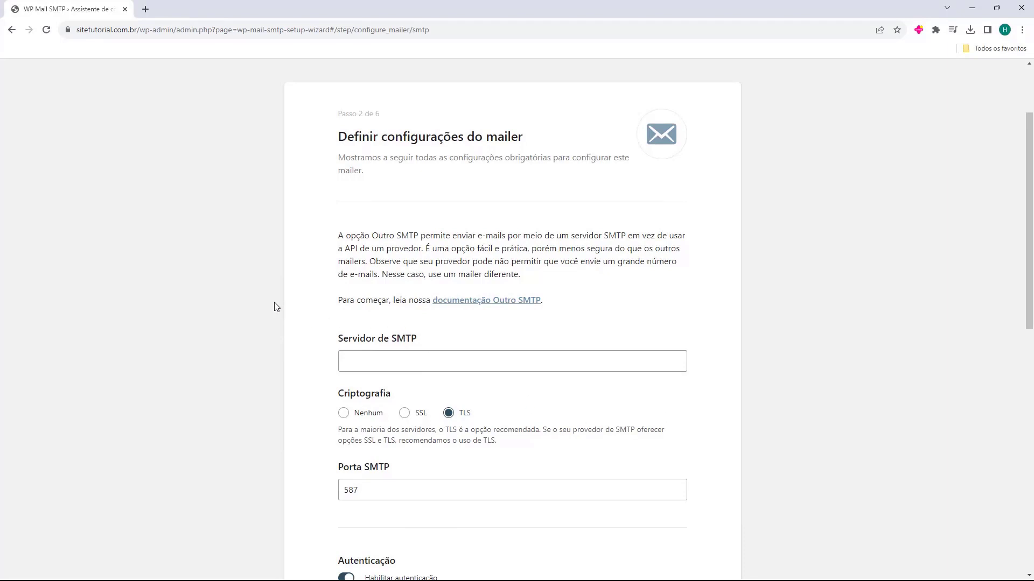
{"action": "scroll", "coordinate": [323, 299], "scroll_direction": "down", "scroll_amount": 1}
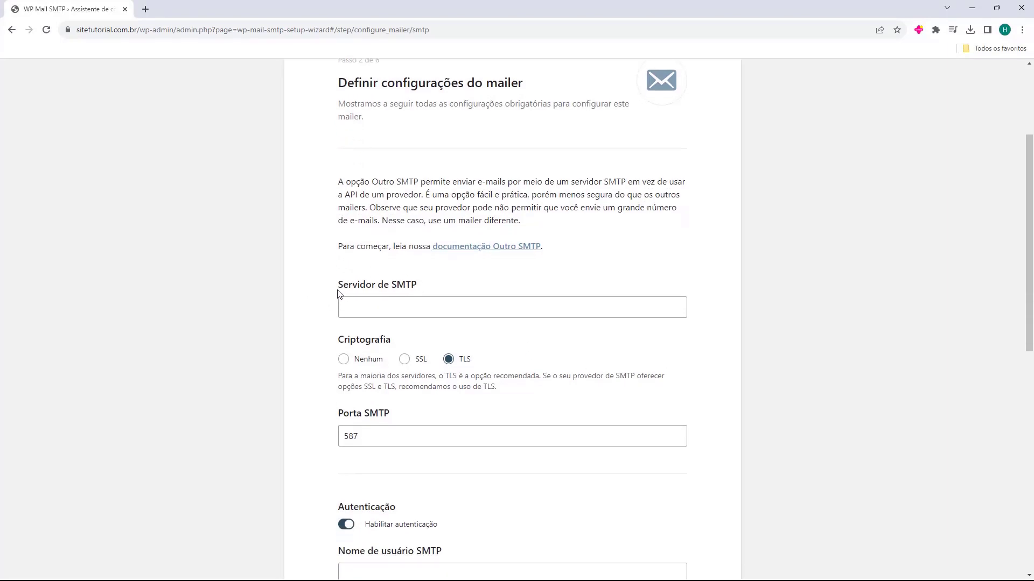
{"action": "left_click_drag", "start_coordinate": [335, 290], "coordinate": [366, 286]}
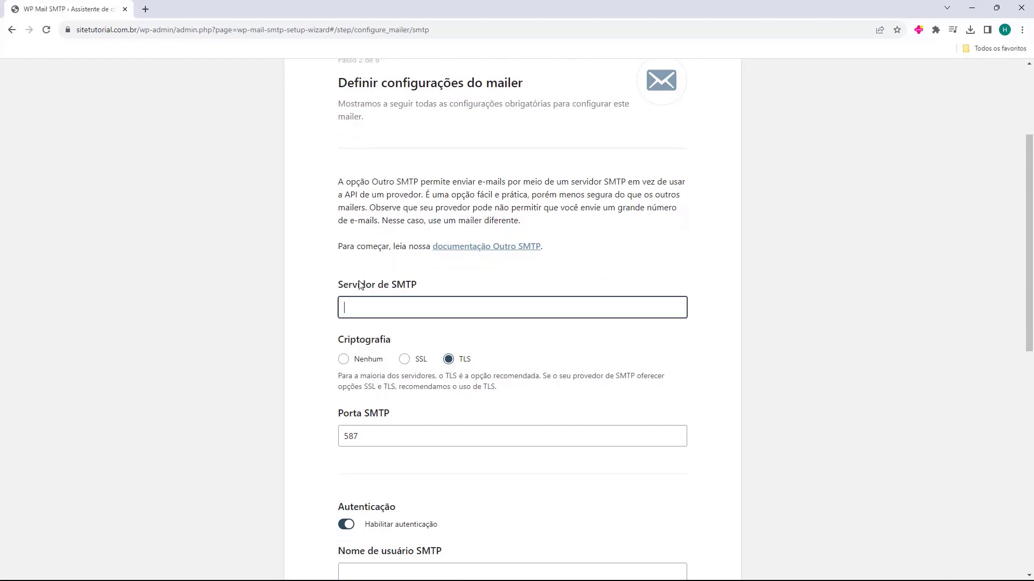
{"action": "scroll", "coordinate": [331, 286], "scroll_direction": "down", "scroll_amount": 1}
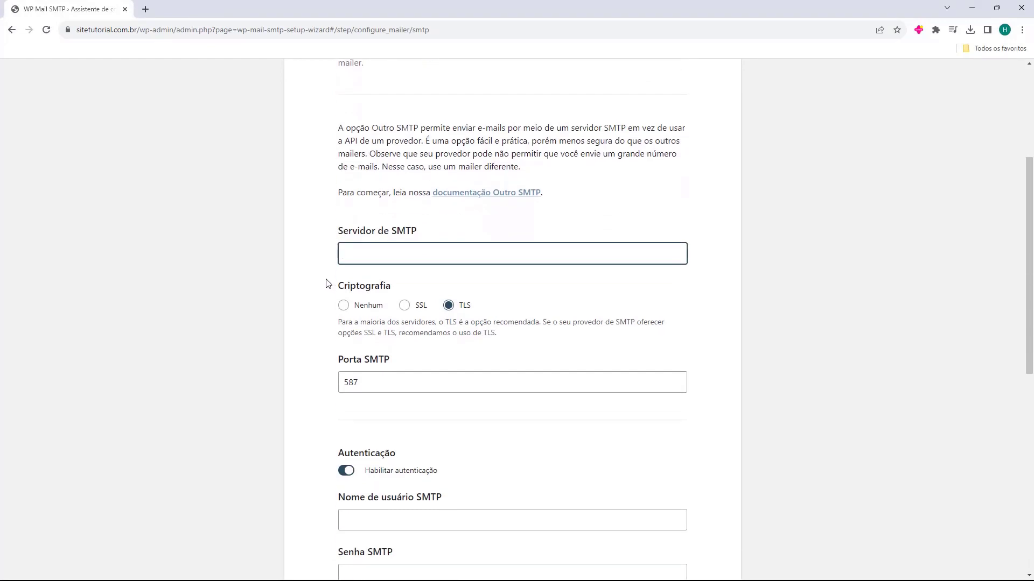
{"action": "scroll", "coordinate": [331, 273], "scroll_direction": "down", "scroll_amount": 1}
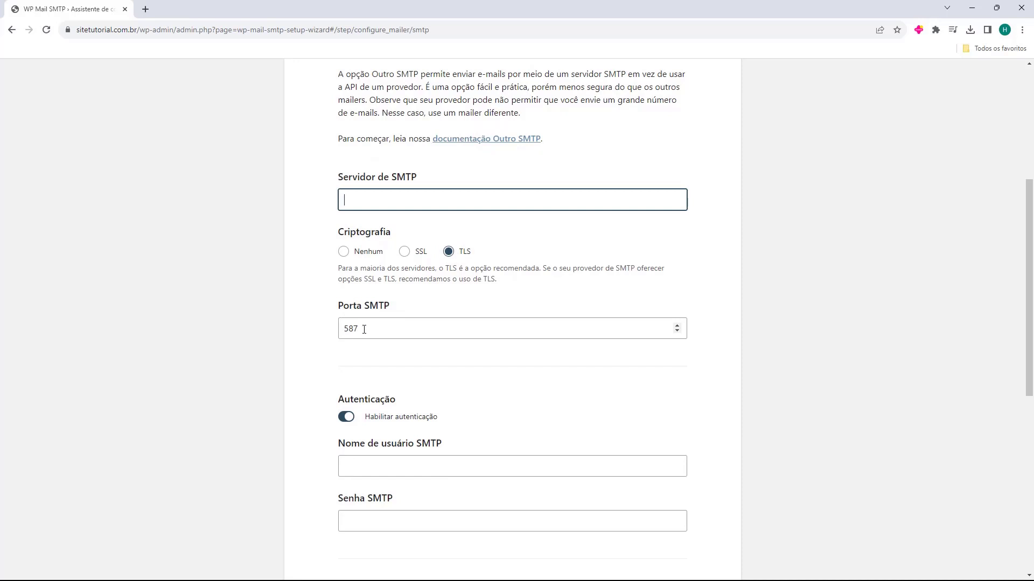
{"action": "scroll", "coordinate": [373, 323], "scroll_direction": "down", "scroll_amount": 2}
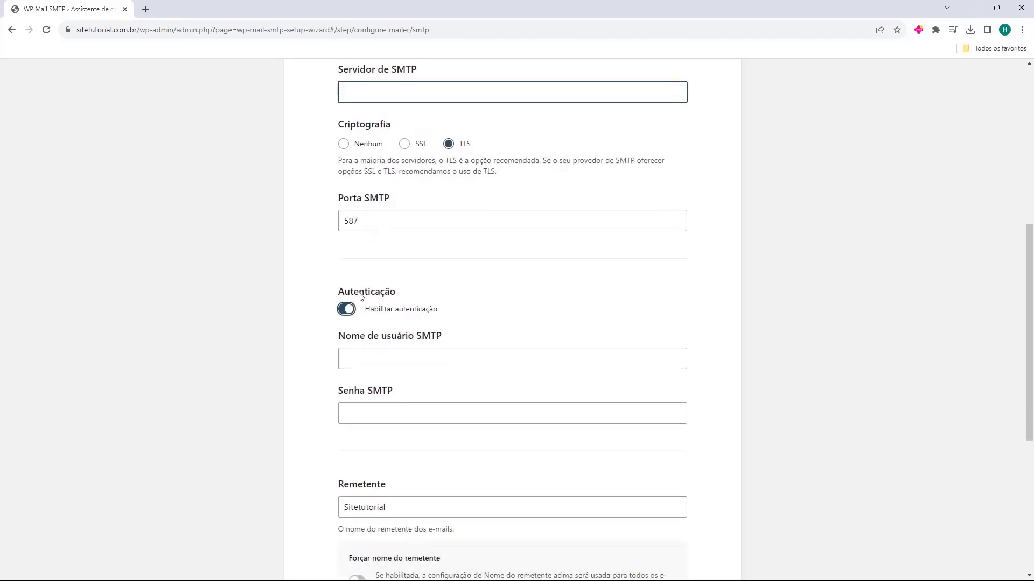
{"action": "scroll", "coordinate": [334, 296], "scroll_direction": "down", "scroll_amount": 1}
{"action": "left_click_drag", "start_coordinate": [338, 283], "coordinate": [391, 282]}
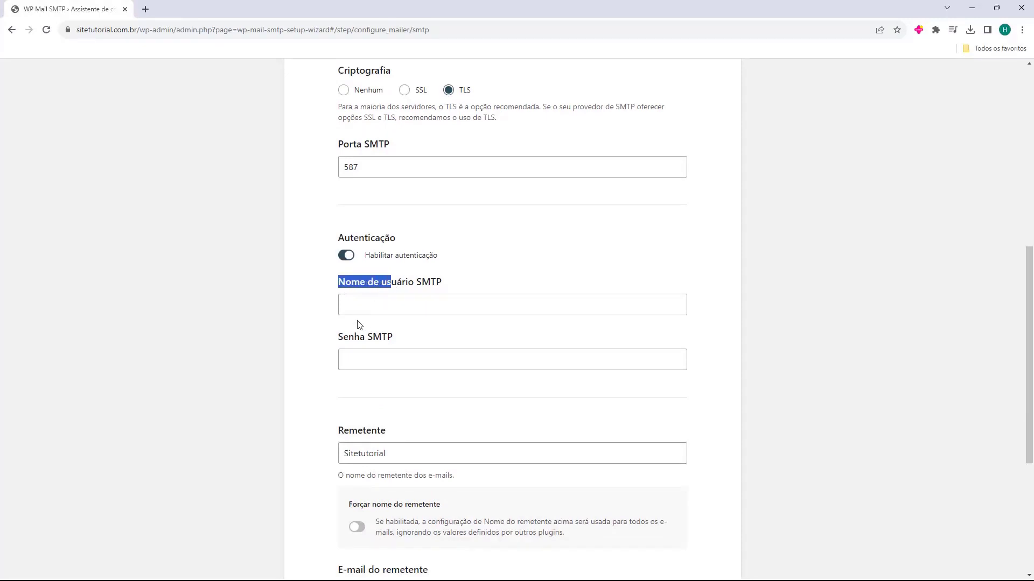
{"action": "left_click_drag", "start_coordinate": [339, 337], "coordinate": [372, 337]}
{"action": "left_click", "coordinate": [387, 301]}
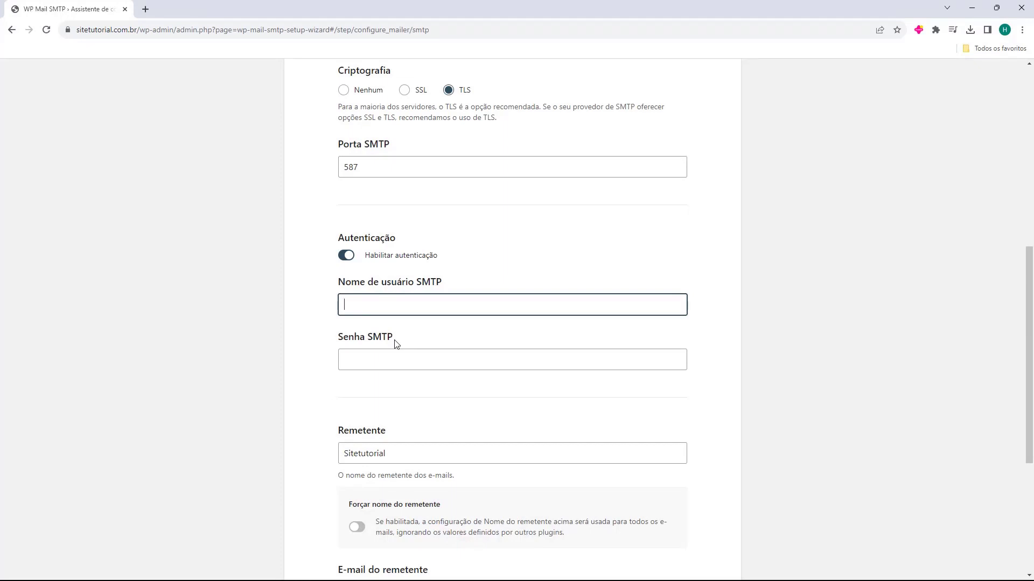
- Enter the site's contact e-mail as the SMTP username and paste the SMTP password
{"action": "key", "text": "Tab"}
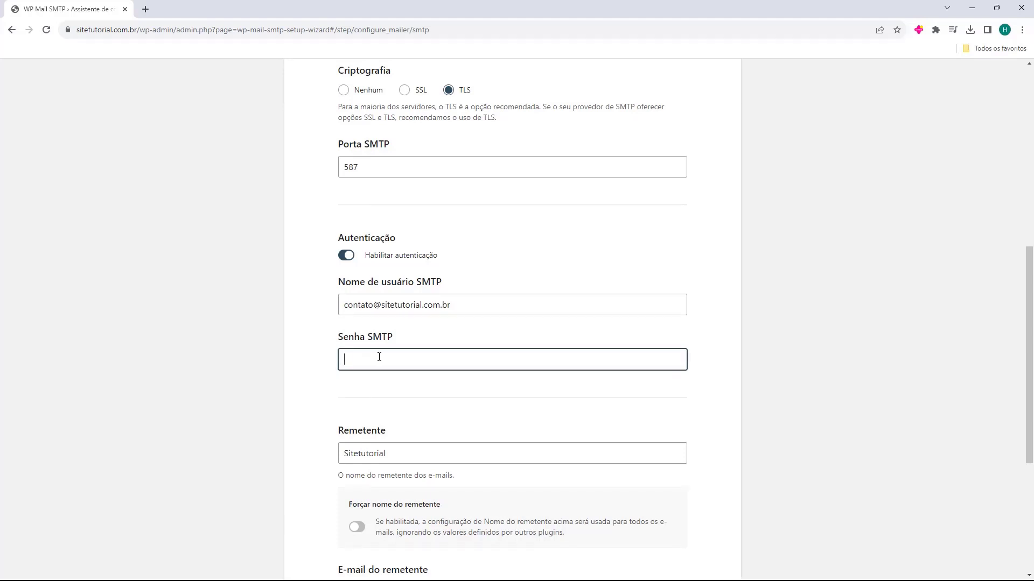
{"action": "key", "text": "ctrl+v"}
- Review the Remetente sender name and the E-mail do remetente settings below
{"action": "scroll", "coordinate": [326, 340], "scroll_direction": "down", "scroll_amount": 2}
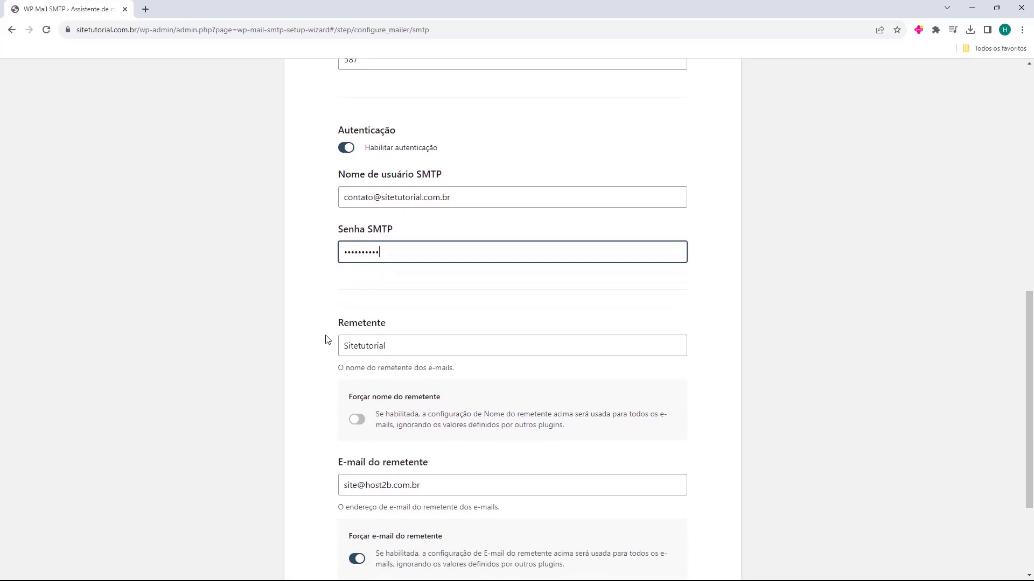
{"action": "left_click_drag", "start_coordinate": [333, 323], "coordinate": [387, 327]}
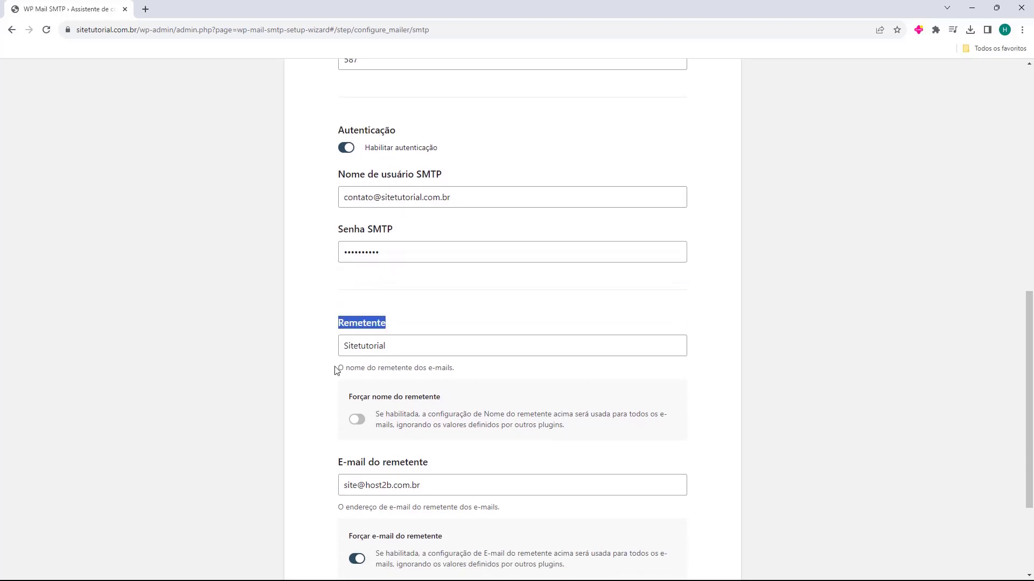
{"action": "left_click_drag", "start_coordinate": [334, 370], "coordinate": [390, 370]}
{"action": "left_click", "coordinate": [309, 353]}
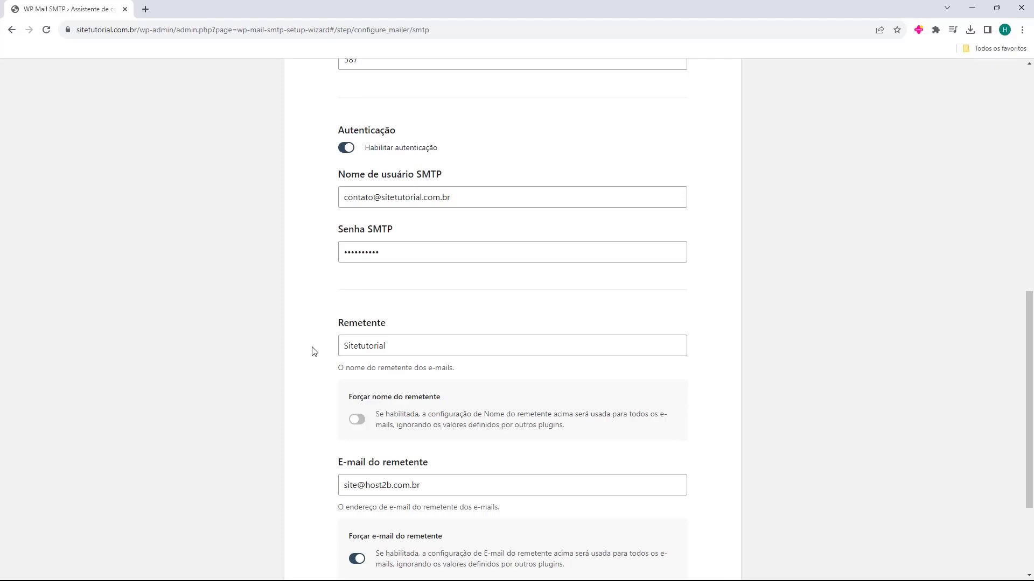
{"action": "left_click", "coordinate": [347, 346]}
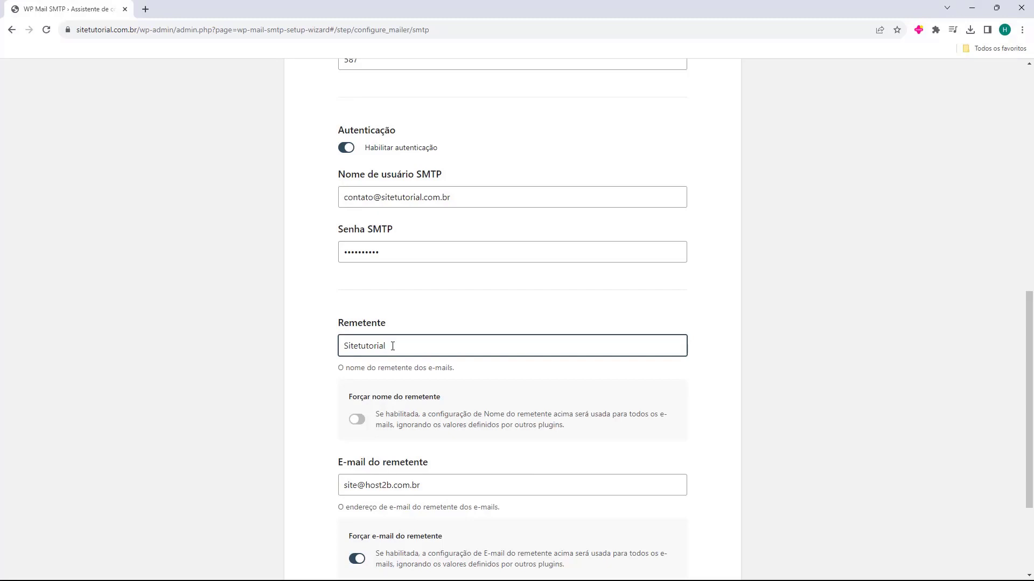
{"action": "scroll", "coordinate": [382, 343], "scroll_direction": "down", "scroll_amount": 1}
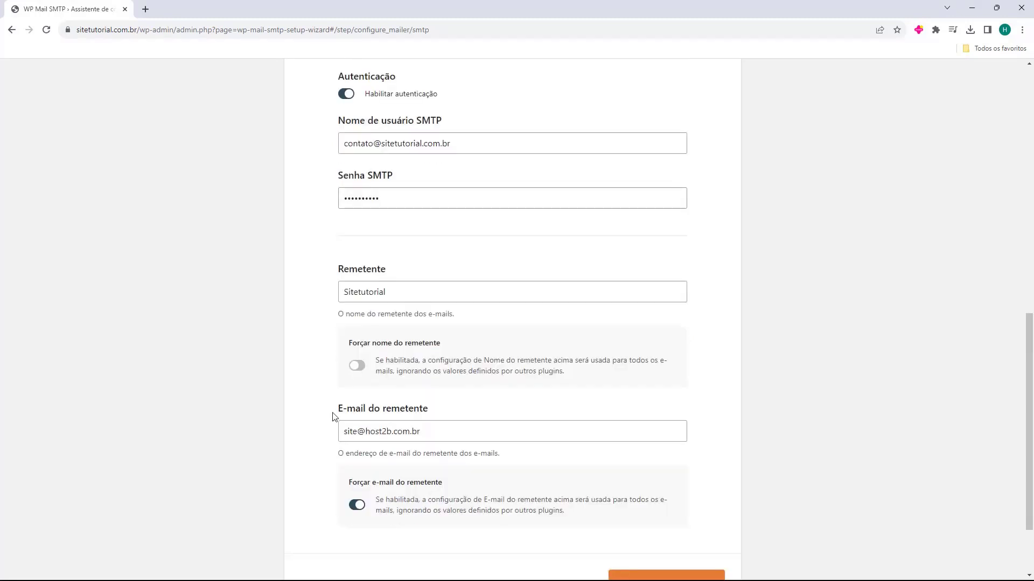
{"action": "left_click_drag", "start_coordinate": [338, 411], "coordinate": [357, 418]}
{"action": "left_click", "coordinate": [330, 426]}
- Replace the sender e-mail with the pasted SMTP username address
{"action": "left_click_drag", "start_coordinate": [443, 127], "coordinate": [459, 146]}
{"action": "key", "text": "ctrl+c"}
{"action": "left_click", "coordinate": [345, 132]}
{"action": "triple_click", "coordinate": [342, 130]}
{"action": "left_click", "coordinate": [313, 154]}
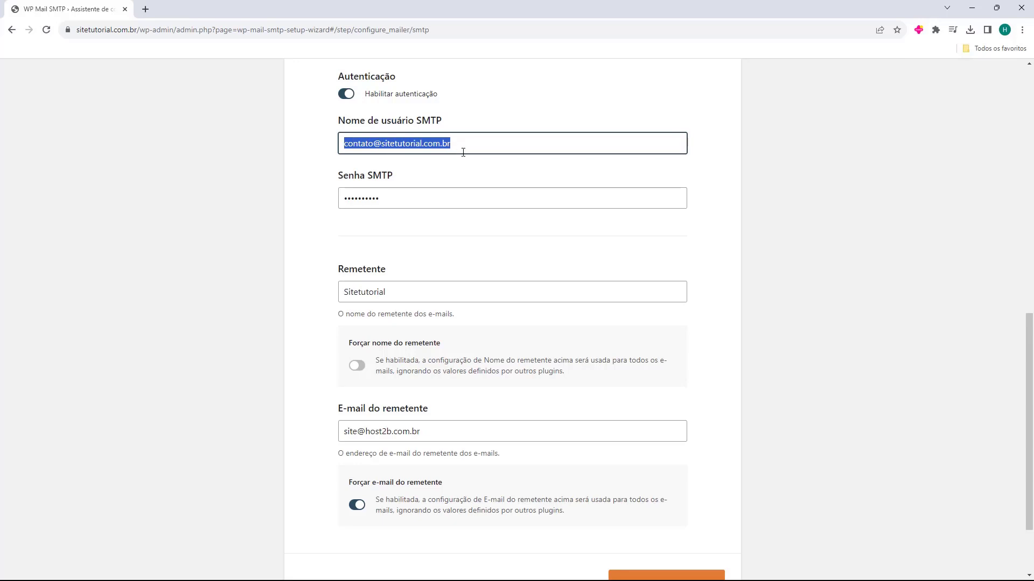
{"action": "left_click", "coordinate": [331, 419]}
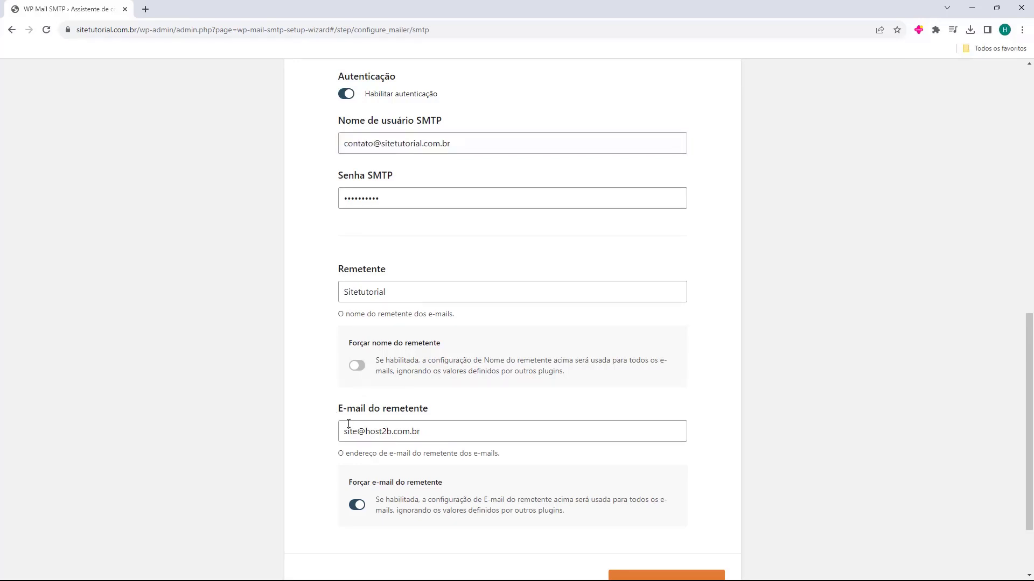
{"action": "double_click", "coordinate": [349, 429]}
{"action": "left_click", "coordinate": [349, 426]}
{"action": "key", "text": "BackSpace"}
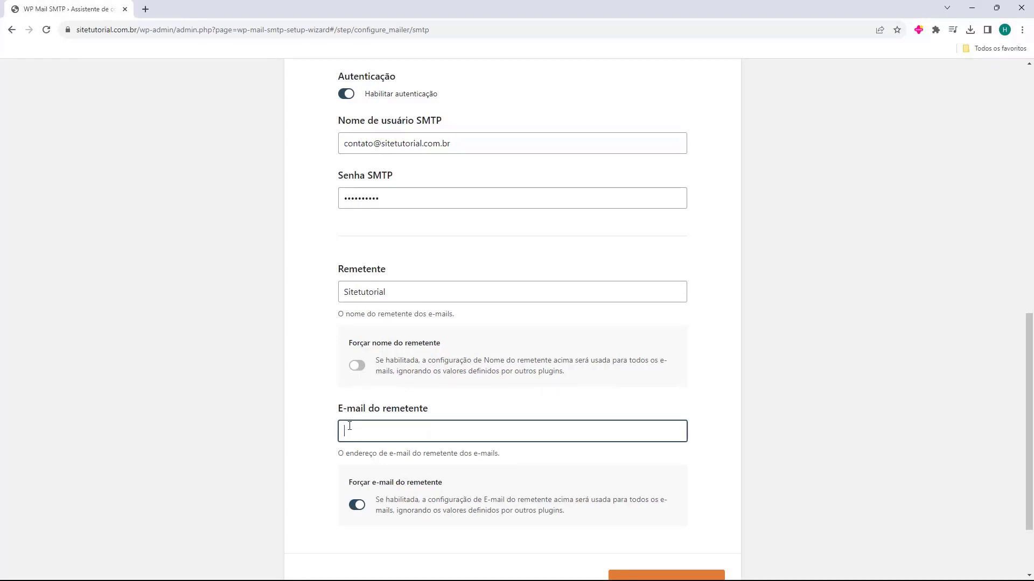
{"action": "key", "text": "ctrl+v"}
{"action": "left_click", "coordinate": [312, 418]}
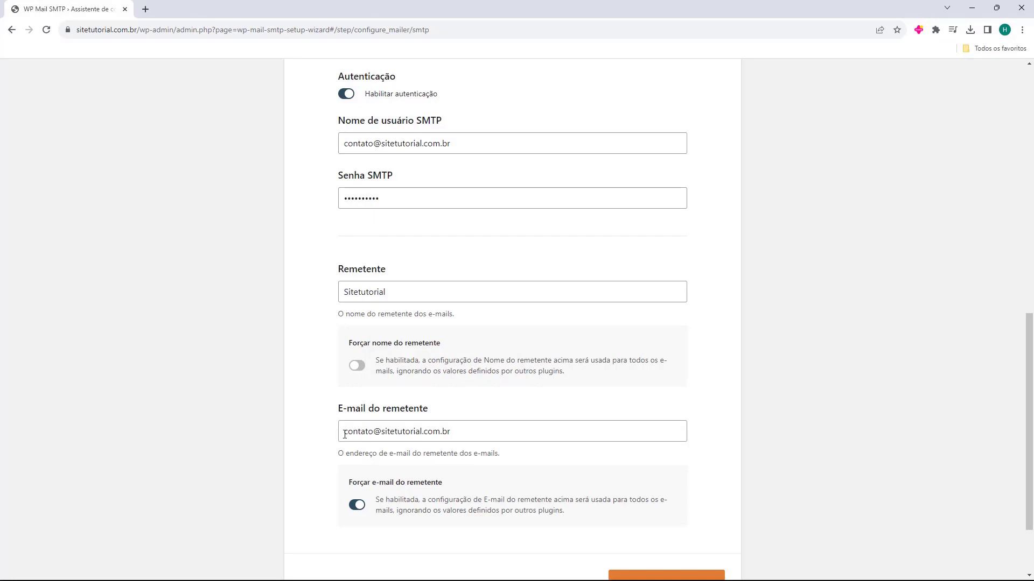
- Open the article on hosting companies' SMTP servers in a new tab
{"action": "scroll", "coordinate": [385, 418], "scroll_direction": "down", "scroll_amount": 2}
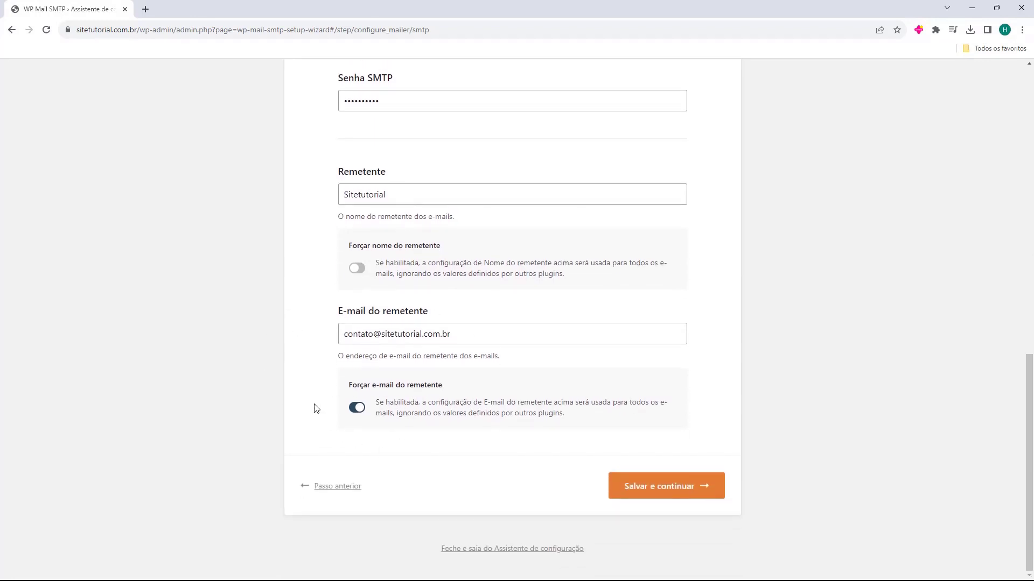
{"action": "scroll", "coordinate": [316, 409], "scroll_direction": "up", "scroll_amount": 10}
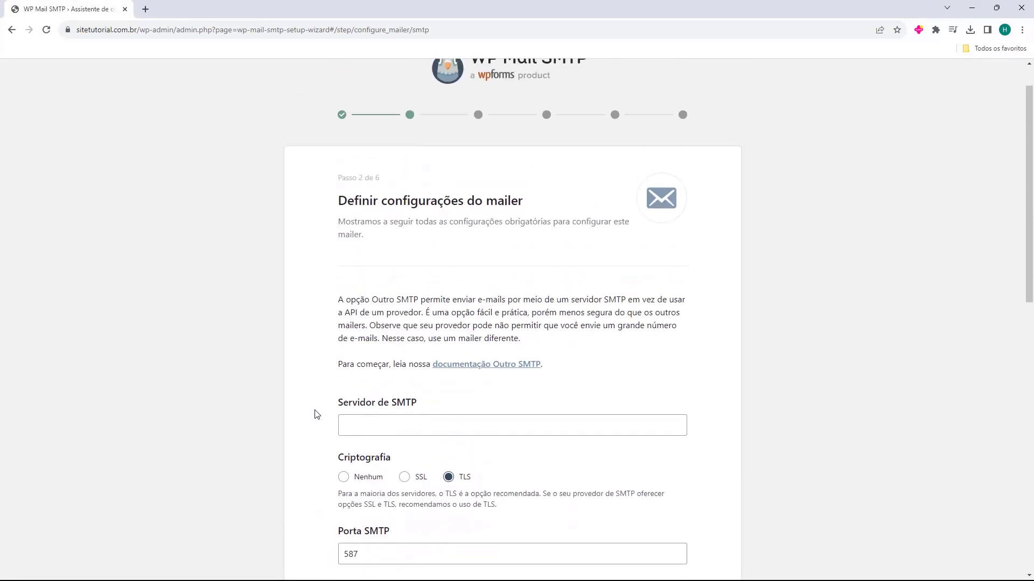
{"action": "scroll", "coordinate": [316, 415], "scroll_direction": "down", "scroll_amount": 2}
{"action": "left_click_drag", "start_coordinate": [337, 298], "coordinate": [406, 295]}
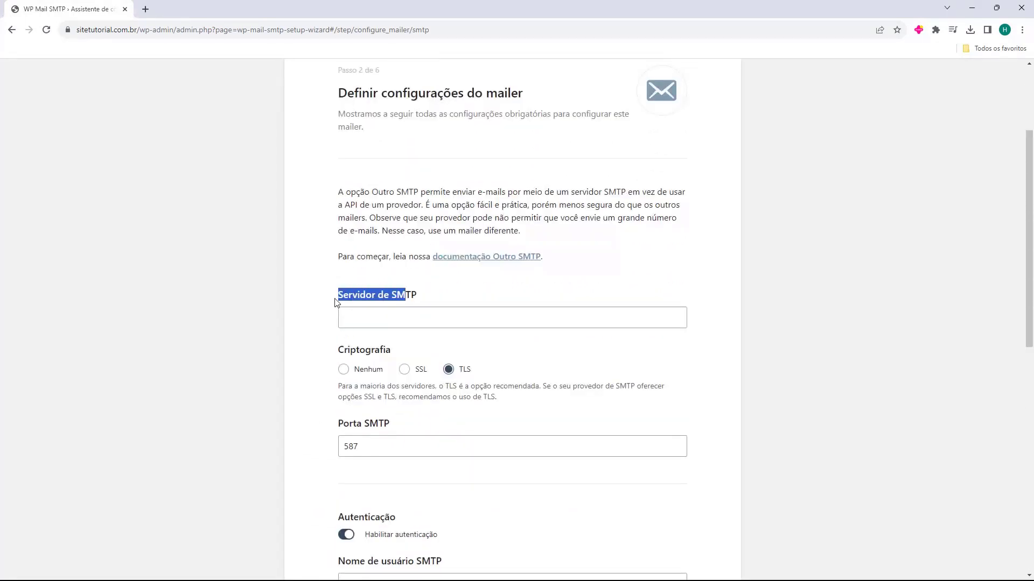
{"action": "left_click", "coordinate": [335, 301]}
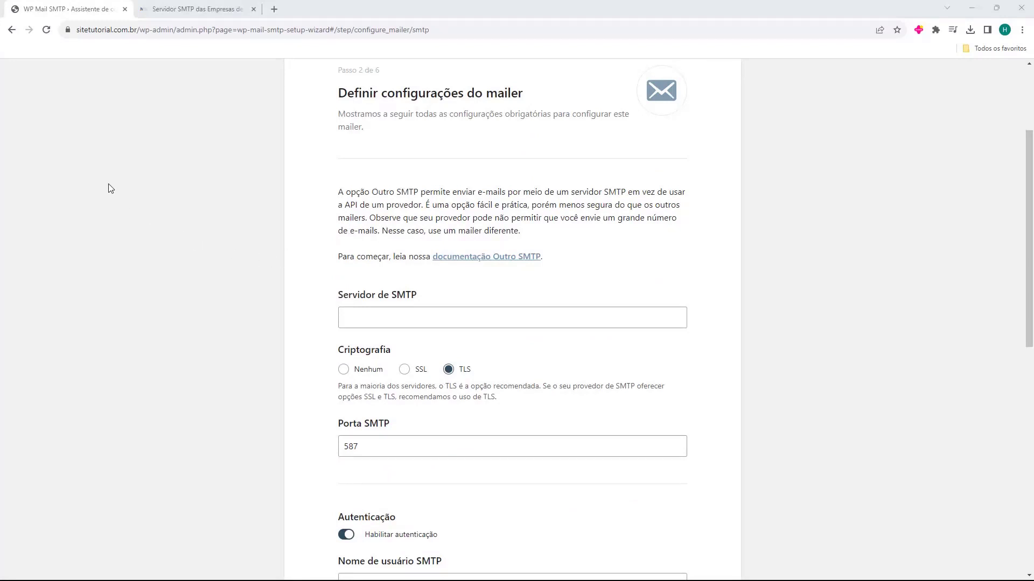
- Find Hostinger in the SMTP servers article and select its server address smtp.hostinger.com
{"action": "key", "text": "ctrl+Tab"}
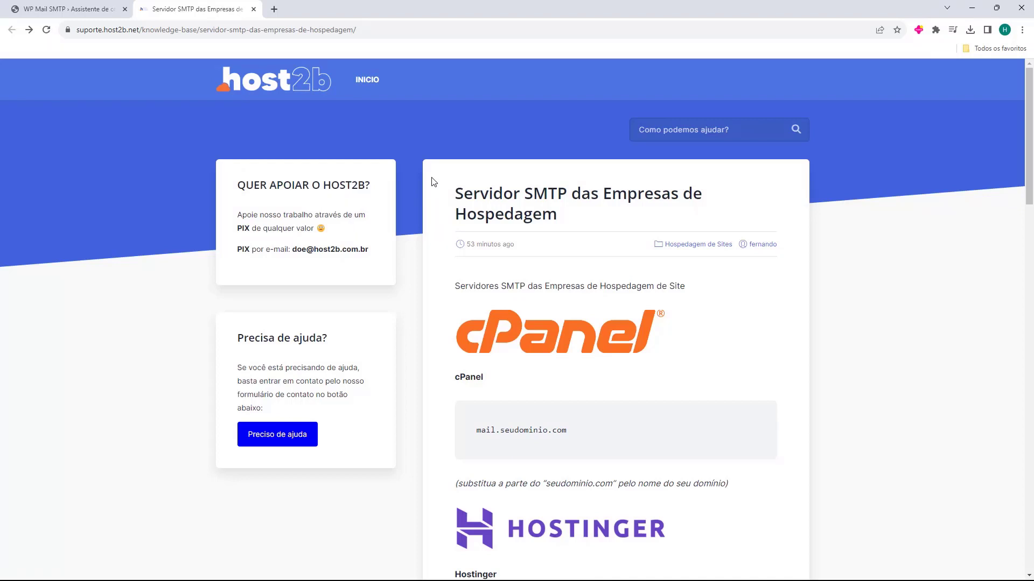
{"action": "scroll", "coordinate": [430, 183], "scroll_direction": "down", "scroll_amount": 3}
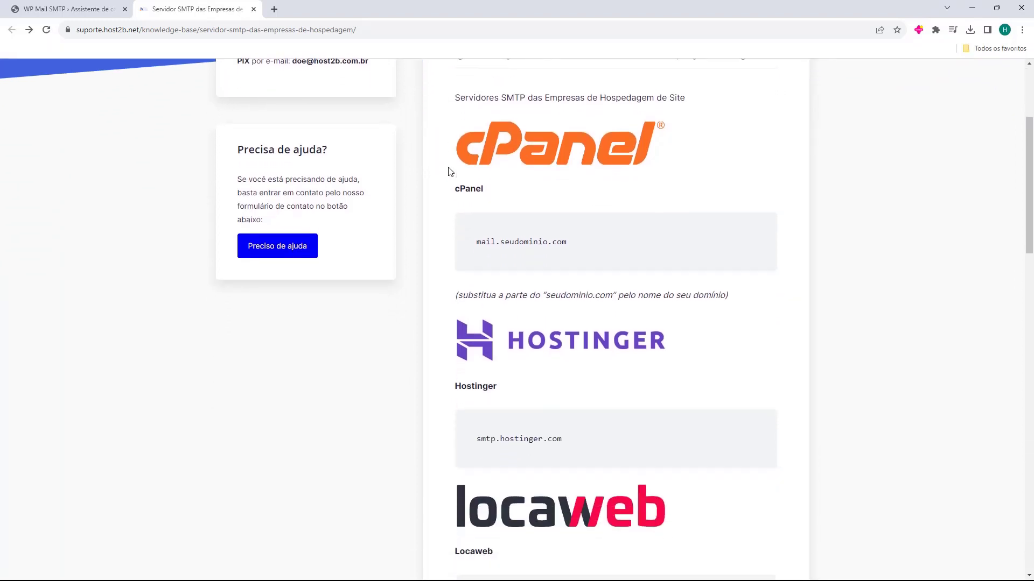
{"action": "scroll", "coordinate": [450, 172], "scroll_direction": "down", "scroll_amount": 8}
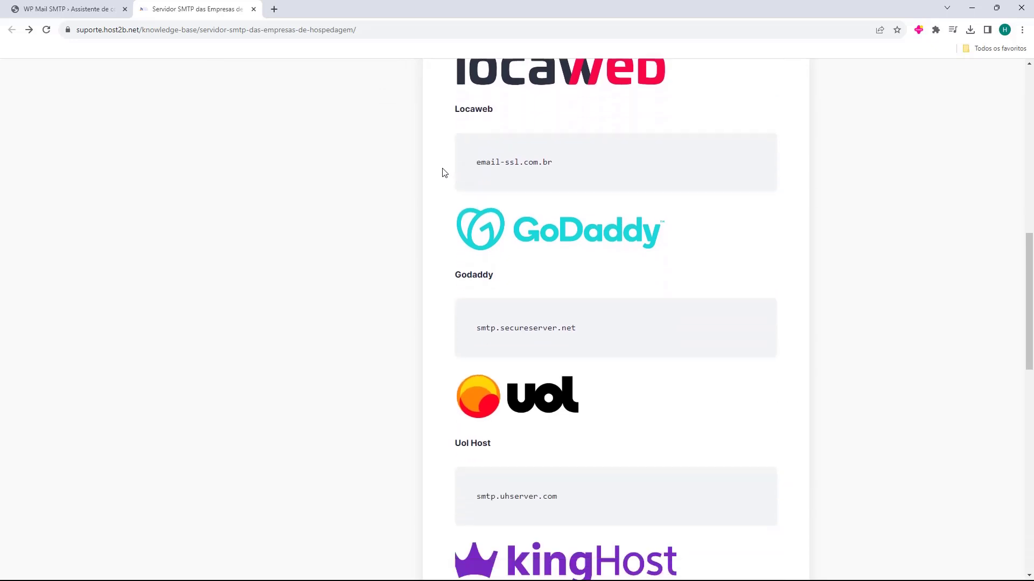
{"action": "scroll", "coordinate": [445, 172], "scroll_direction": "down", "scroll_amount": 9}
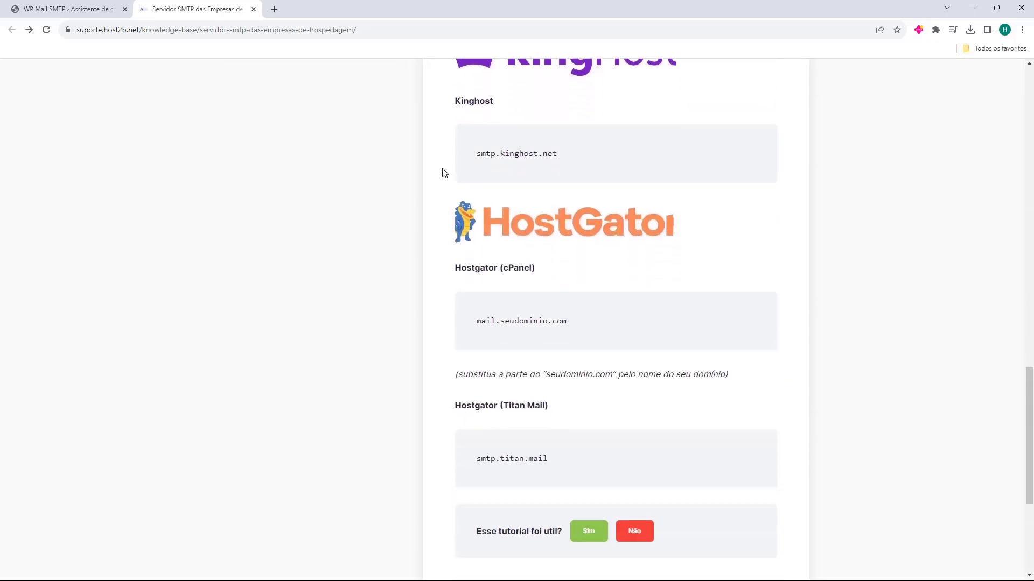
{"action": "scroll", "coordinate": [443, 171], "scroll_direction": "down", "scroll_amount": 2}
{"action": "key", "text": "Home"}
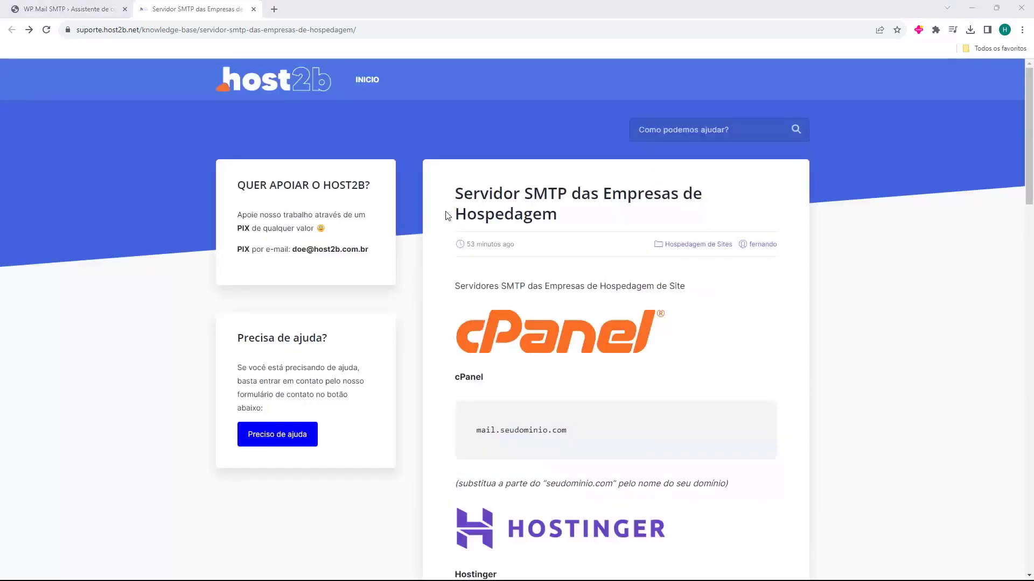
{"action": "scroll", "coordinate": [441, 178], "scroll_direction": "down", "scroll_amount": 2}
{"action": "scroll", "coordinate": [439, 164], "scroll_direction": "down", "scroll_amount": 1}
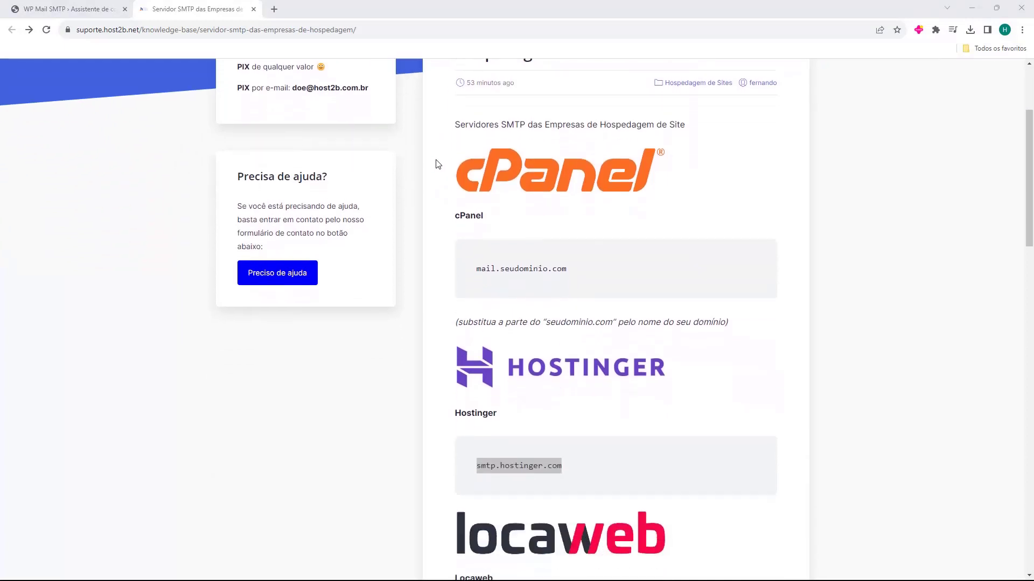
{"action": "left_click", "coordinate": [438, 162]}
{"action": "scroll", "coordinate": [439, 163], "scroll_direction": "down", "scroll_amount": 2}
{"action": "scroll", "coordinate": [438, 206], "scroll_direction": "down", "scroll_amount": 1}
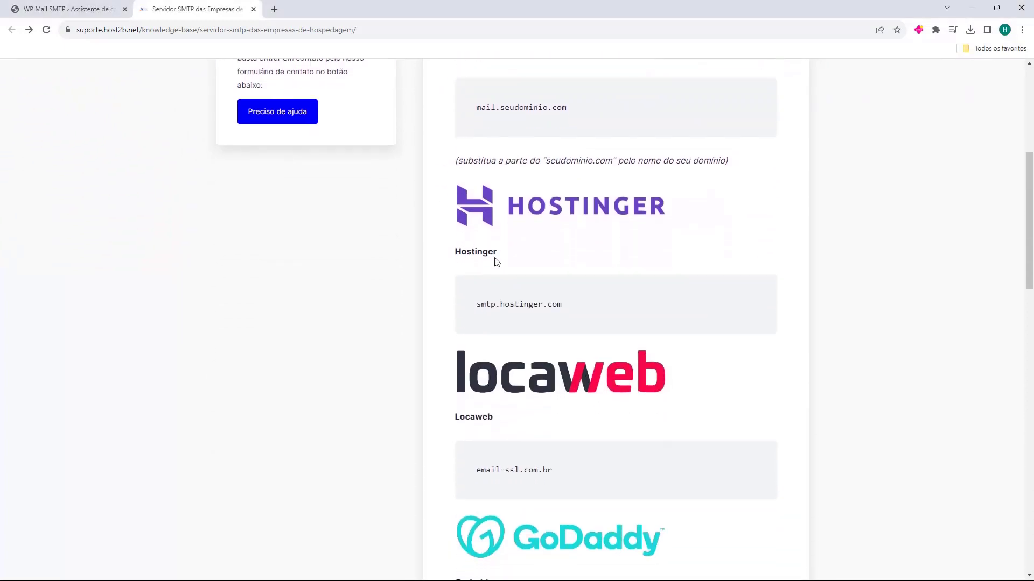
{"action": "left_click_drag", "start_coordinate": [476, 307], "coordinate": [569, 309]}
{"action": "key", "text": "ctrl+c"}
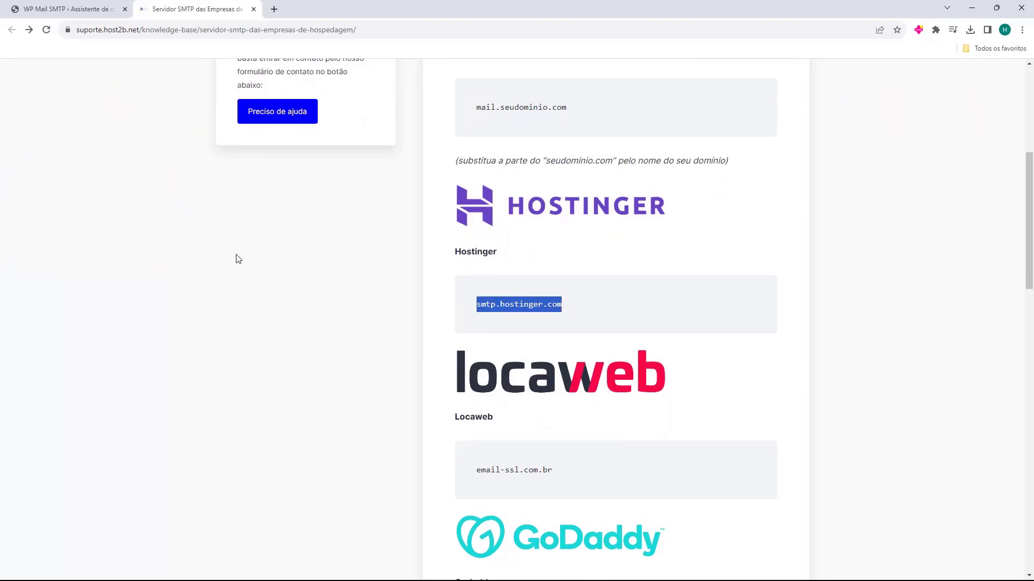
{"action": "left_click", "coordinate": [93, 10]}
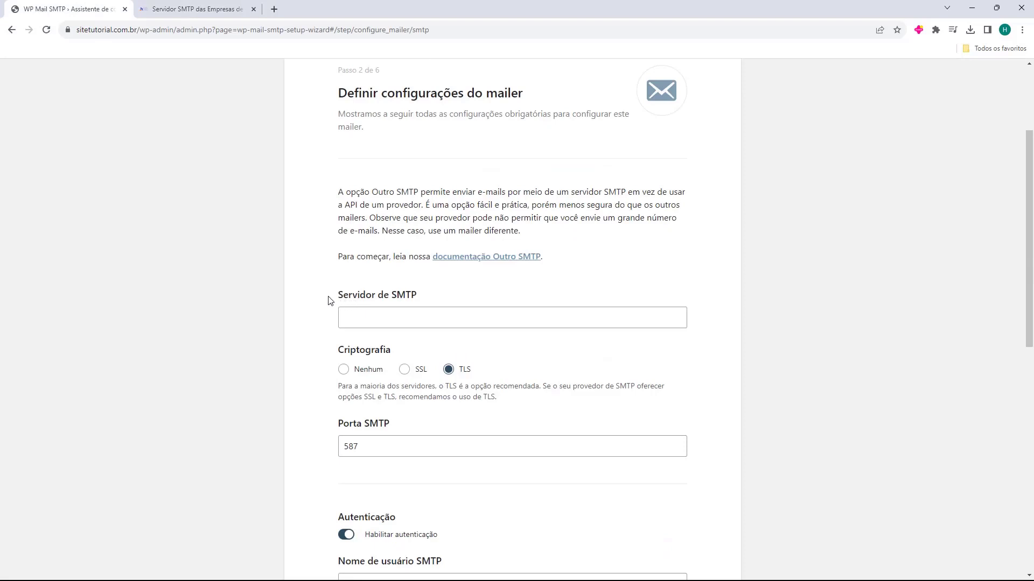
- Paste smtp.hostinger.com into the Servidor de SMTP field and save to reach step 3
{"action": "left_click_drag", "start_coordinate": [328, 300], "coordinate": [372, 303]}
{"action": "left_click", "coordinate": [371, 303]}
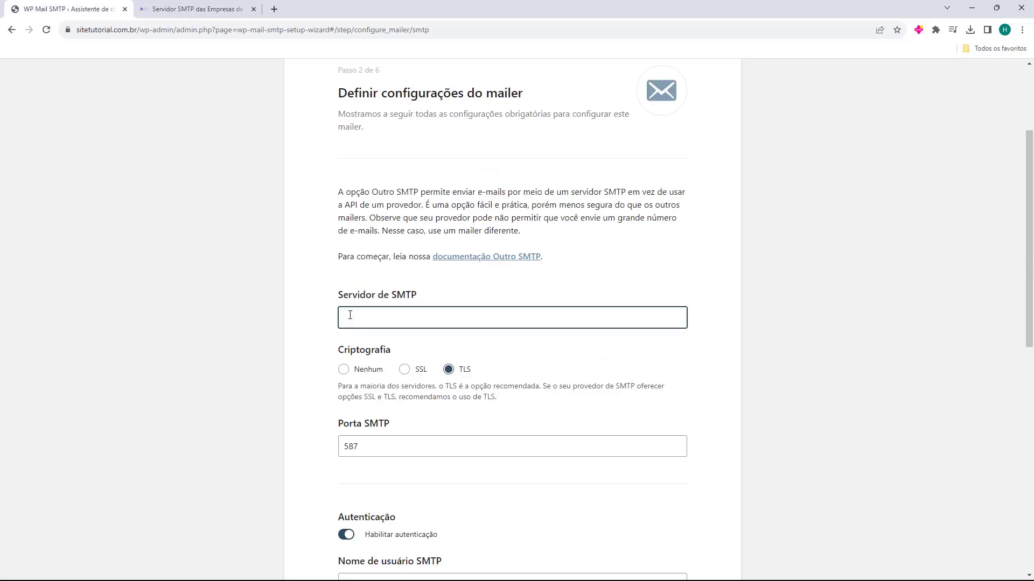
{"action": "key", "text": "ctrl+v"}
{"action": "left_click", "coordinate": [302, 319]}
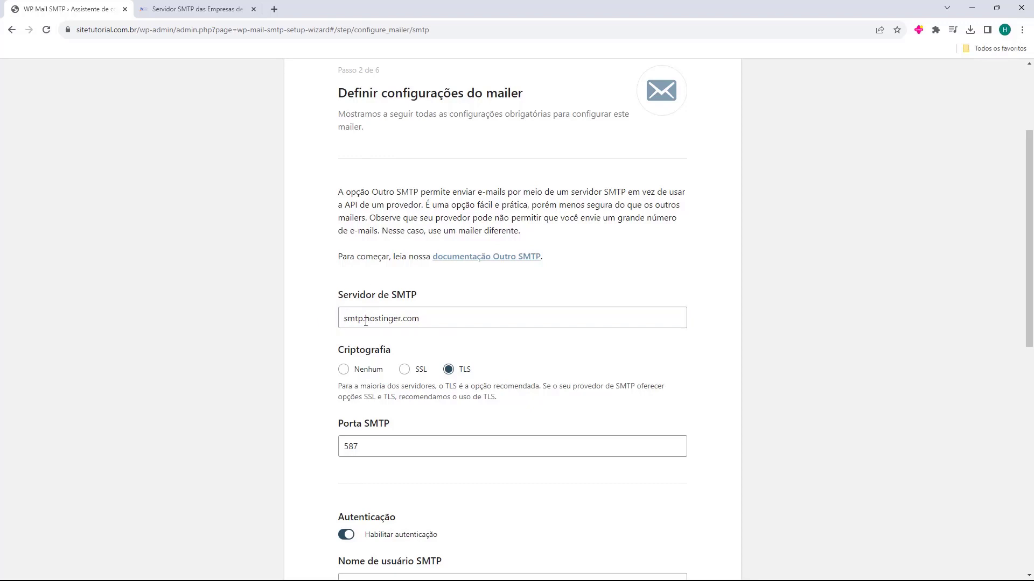
{"action": "scroll", "coordinate": [325, 264], "scroll_direction": "down", "scroll_amount": 1}
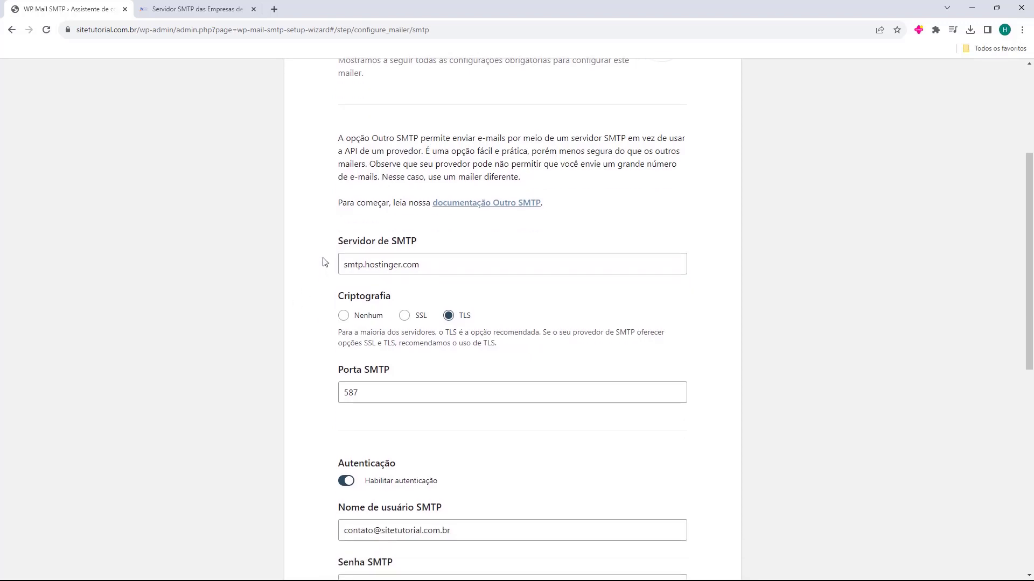
{"action": "scroll", "coordinate": [325, 262], "scroll_direction": "down", "scroll_amount": 6}
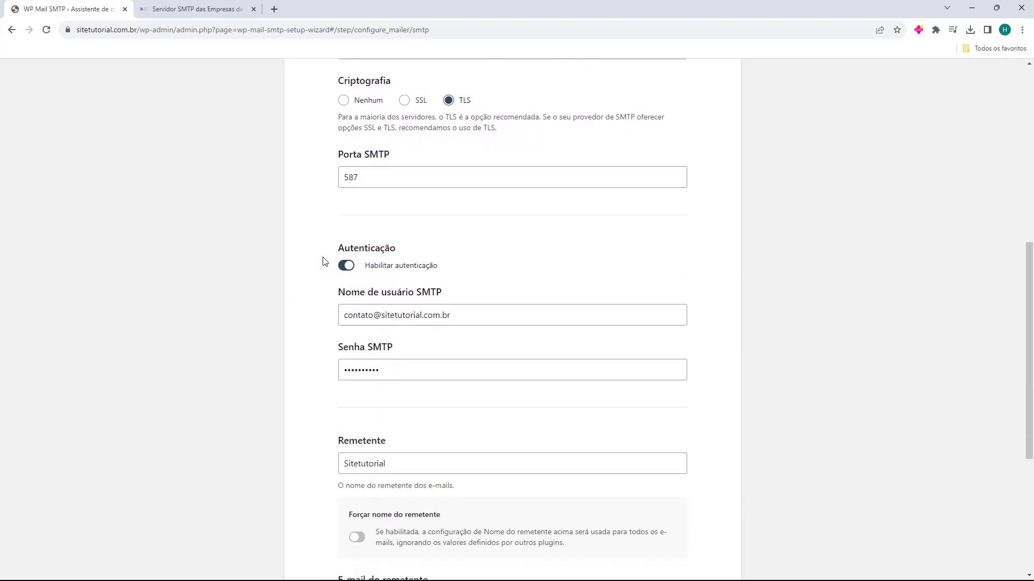
{"action": "scroll", "coordinate": [324, 264], "scroll_direction": "down", "scroll_amount": 3}
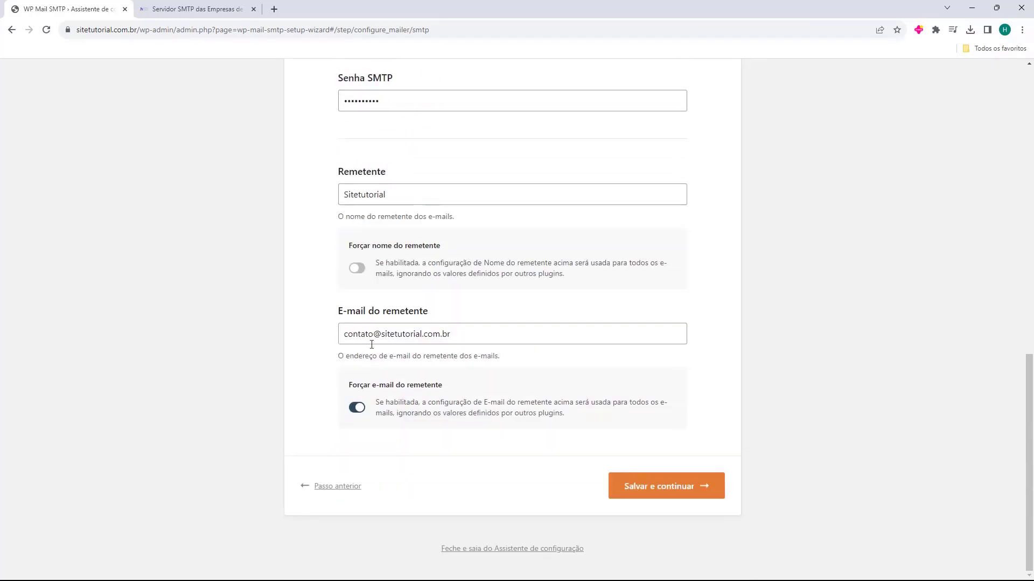
{"action": "left_click", "coordinate": [664, 490]}
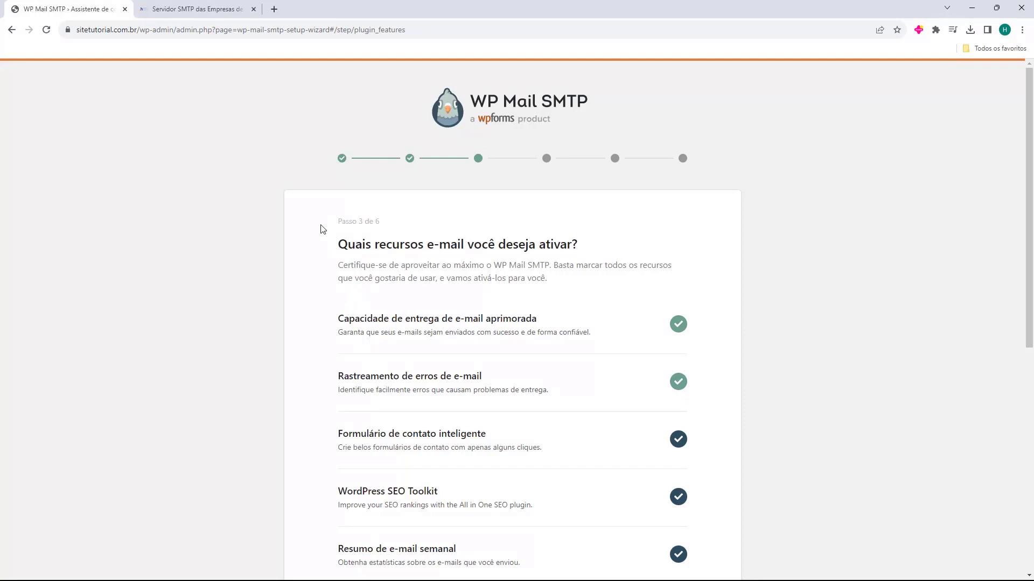
{"action": "scroll", "coordinate": [323, 227], "scroll_direction": "down", "scroll_amount": 2}
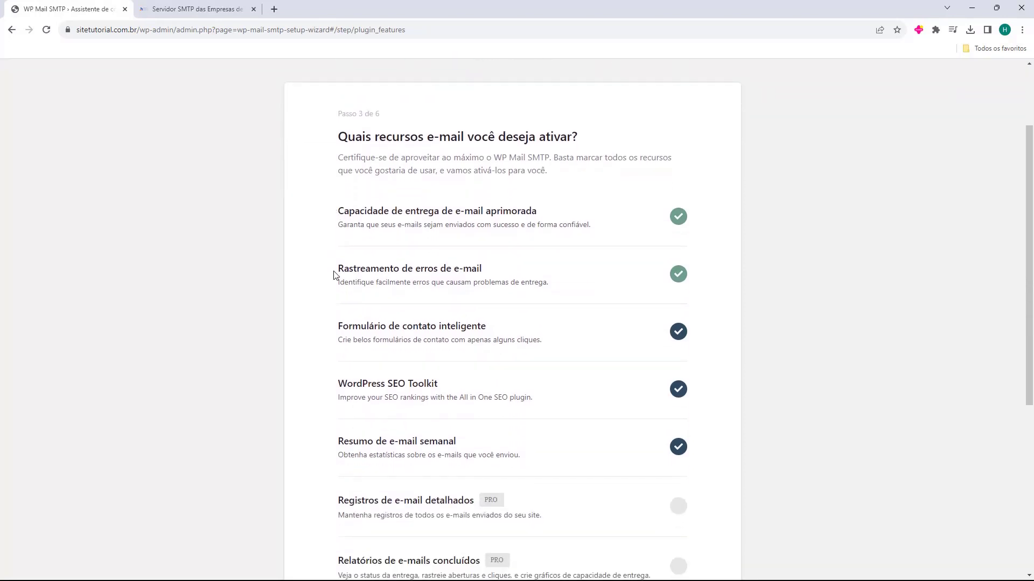
{"action": "scroll", "coordinate": [331, 306], "scroll_direction": "down", "scroll_amount": 1}
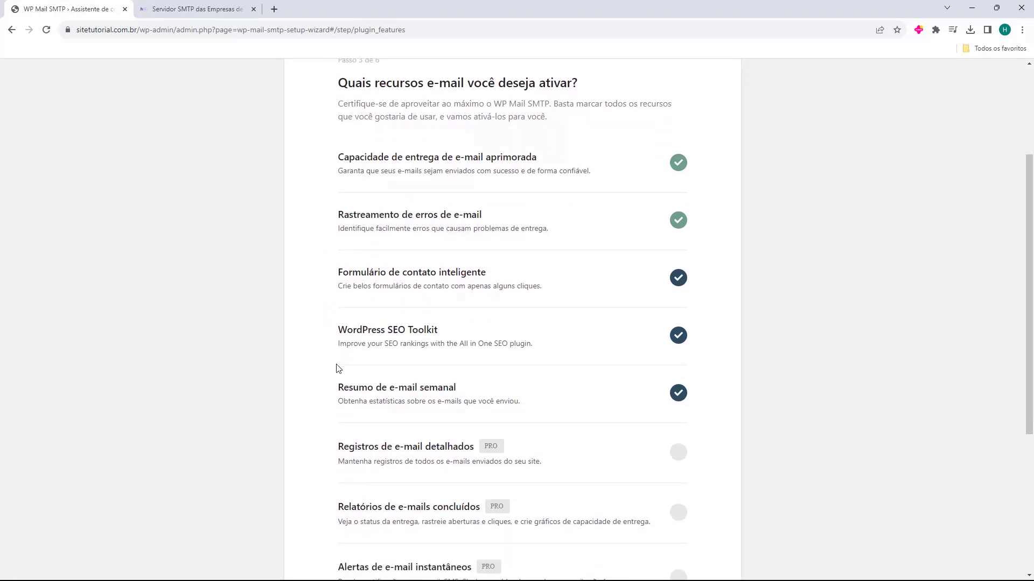
{"action": "scroll", "coordinate": [336, 366], "scroll_direction": "down", "scroll_amount": 1}
{"action": "scroll", "coordinate": [307, 237], "scroll_direction": "up", "scroll_amount": 2}
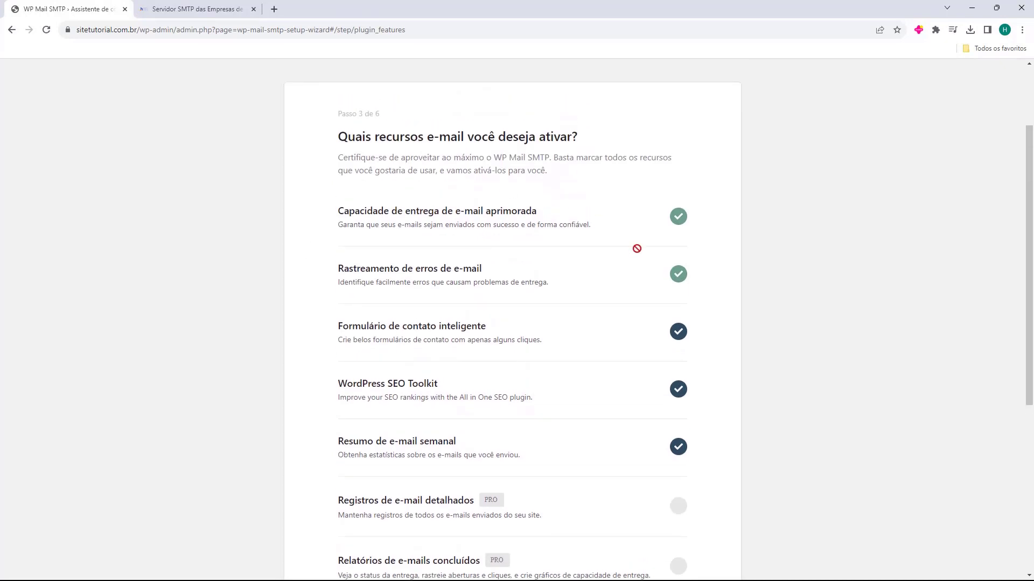
{"action": "scroll", "coordinate": [294, 258], "scroll_direction": "down", "scroll_amount": 4}
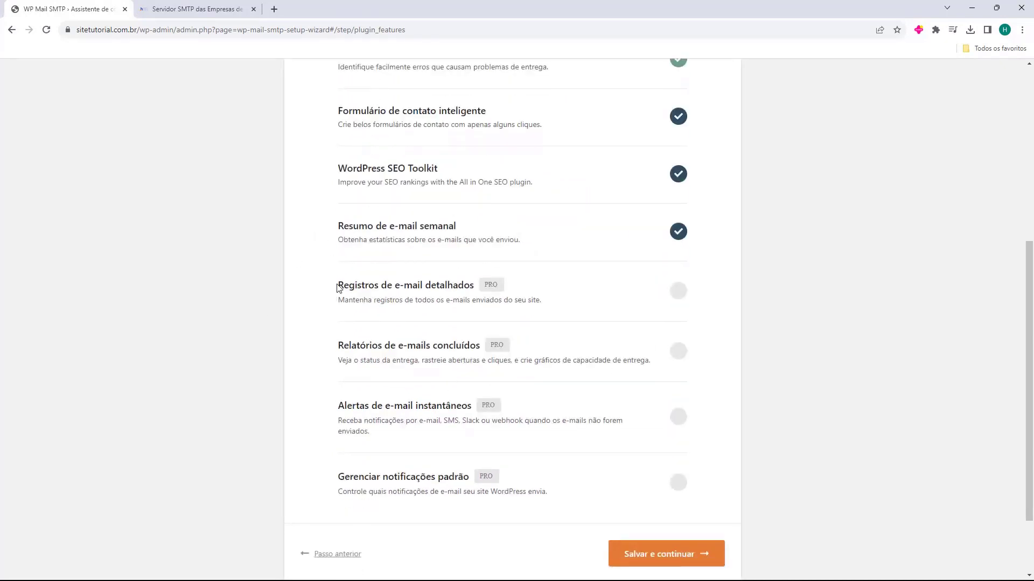